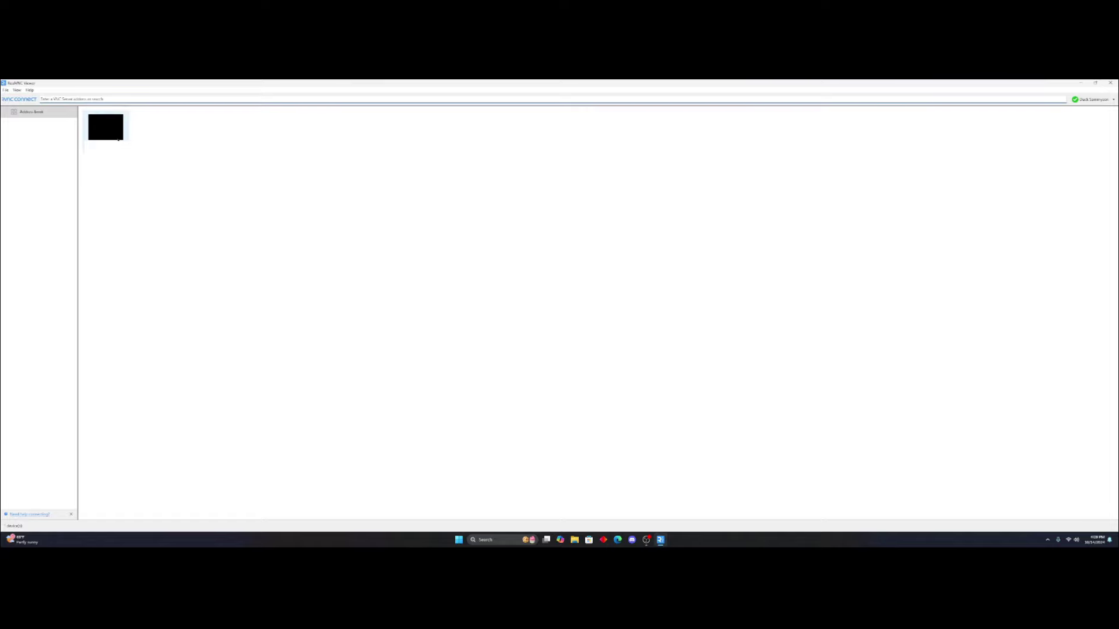
Step: Connect to the Raspberry Pi from the RealVNC Viewer address book to show its desktop
{"action": "double_click", "coordinate": [105, 127]}
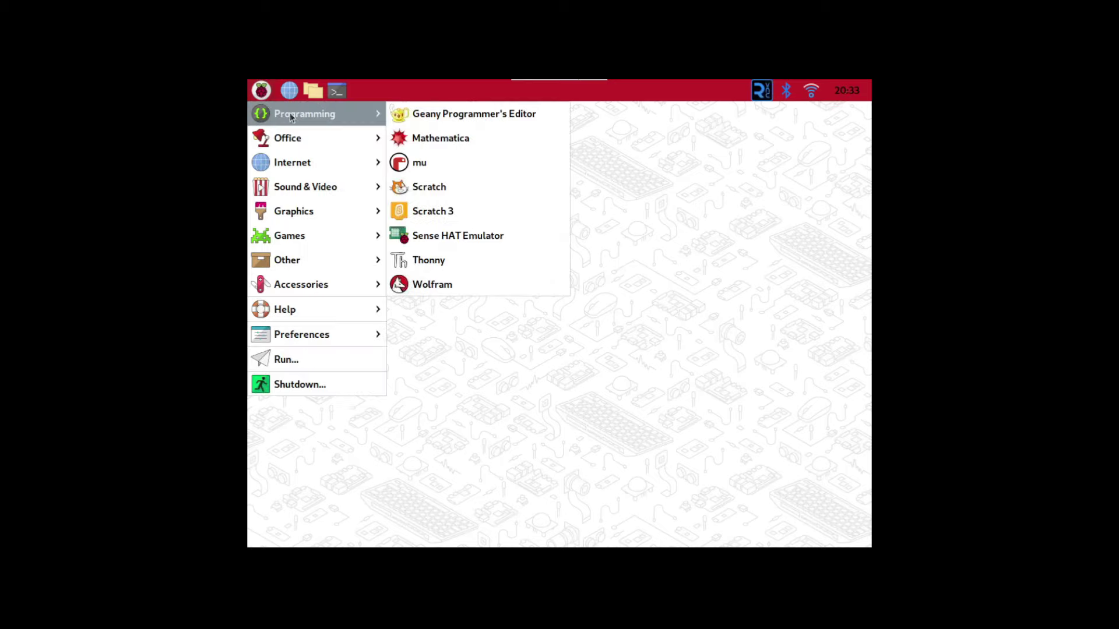
Step: Close the applications menu on the Raspberry Pi desktop
{"action": "left_click", "coordinate": [263, 95]}
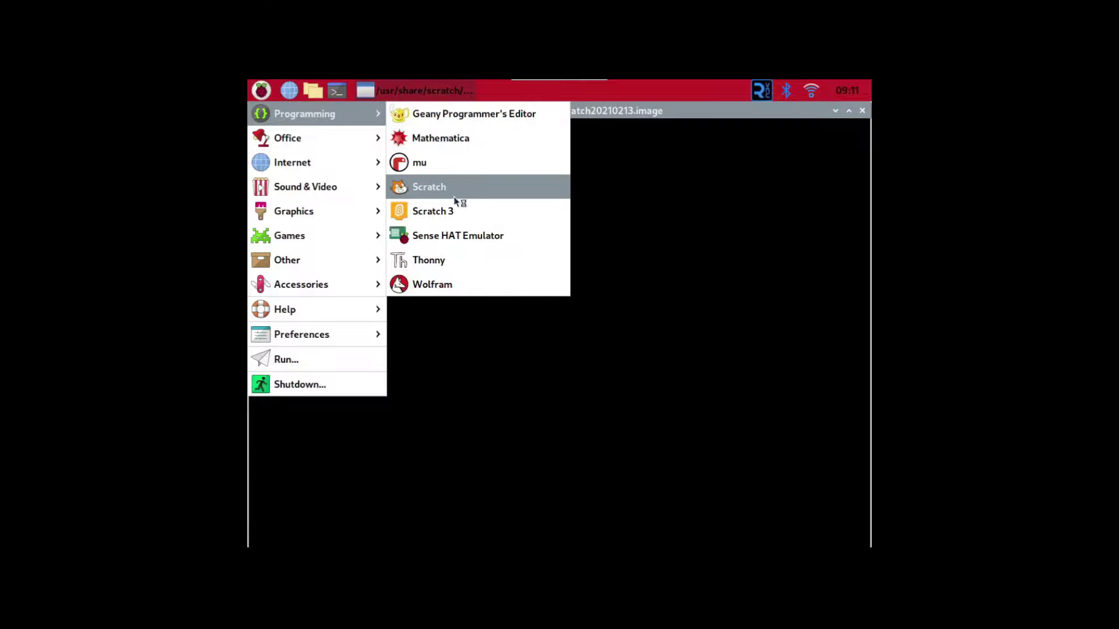
Step: Launch Scratch 1.4 and build a 'when flag clicked' block with a forever loop
{"action": "left_click", "coordinate": [650, 111]}
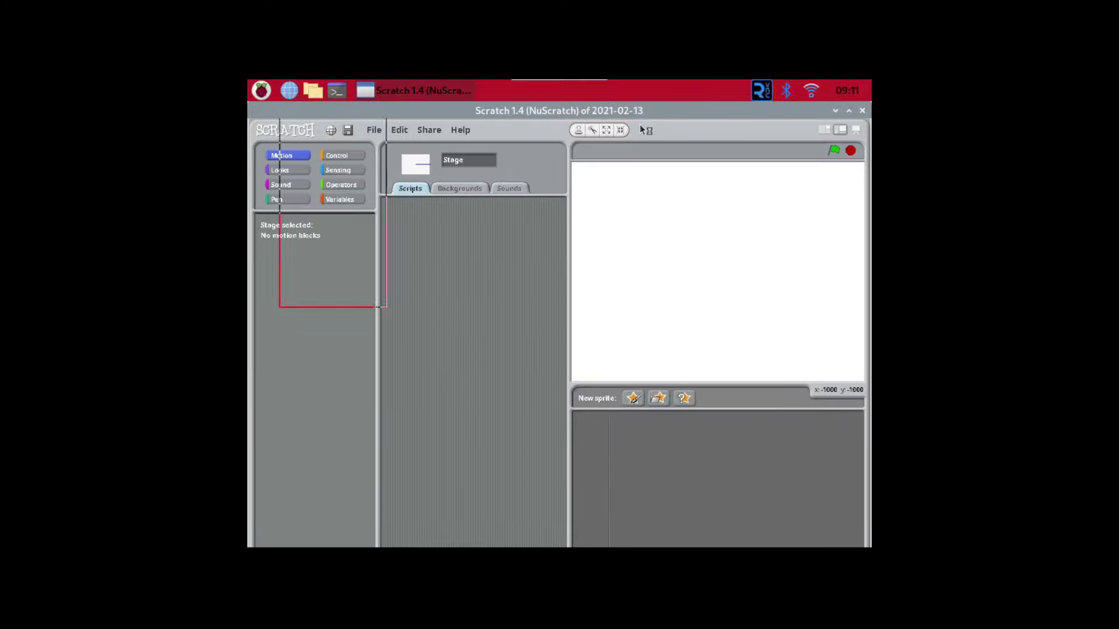
{"action": "left_click", "coordinate": [338, 156]}
{"action": "left_click_drag", "start_coordinate": [292, 237], "coordinate": [466, 252]}
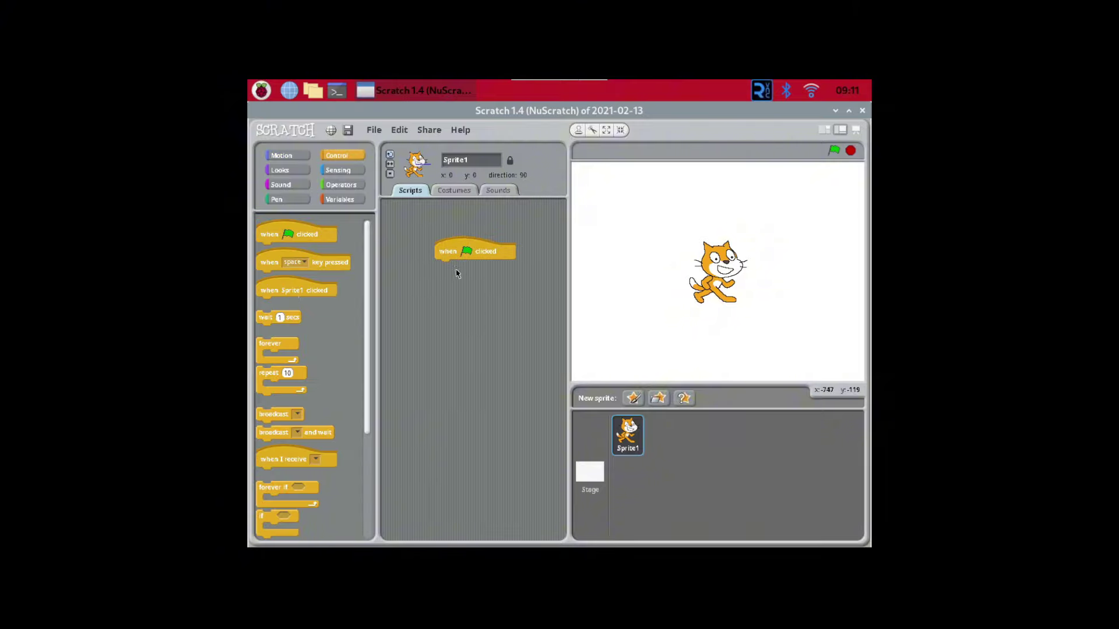
{"action": "mouse_move", "coordinate": [448, 287]}
{"action": "left_mouse_down"}
{"action": "mouse_move", "coordinate": [431, 308]}
{"action": "mouse_move", "coordinate": [455, 268]}
{"action": "left_mouse_up"}
Step: Put a 'point towards mouse-pointer' motion block inside the forever loop
{"action": "left_click", "coordinate": [285, 156]}
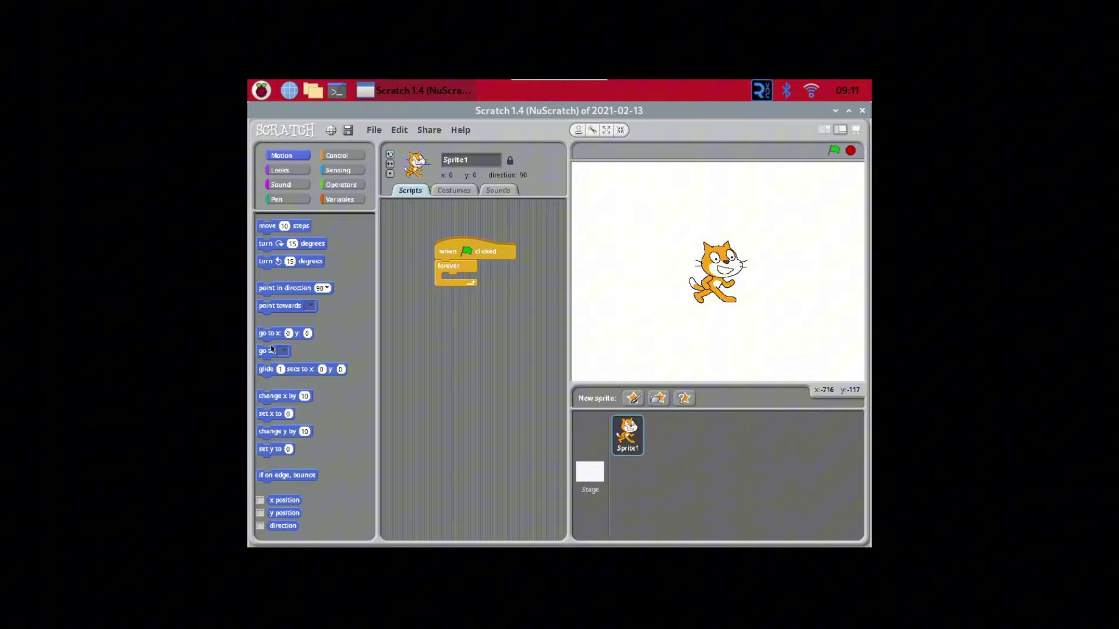
{"action": "left_click_drag", "start_coordinate": [273, 312], "coordinate": [465, 288]}
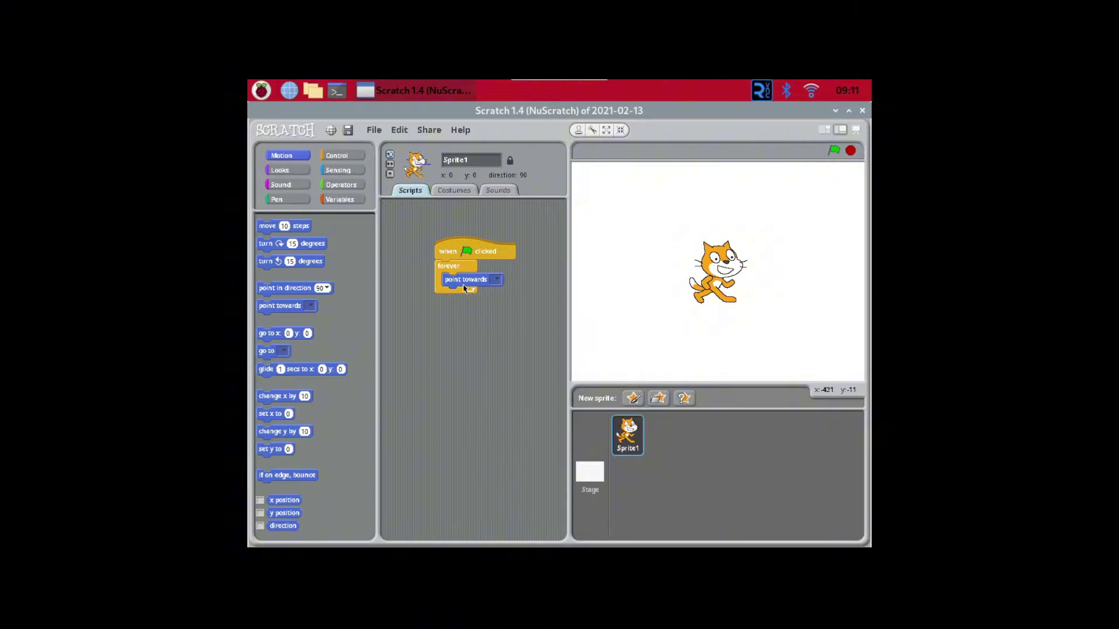
{"action": "left_click", "coordinate": [494, 281]}
{"action": "left_click", "coordinate": [516, 283]}
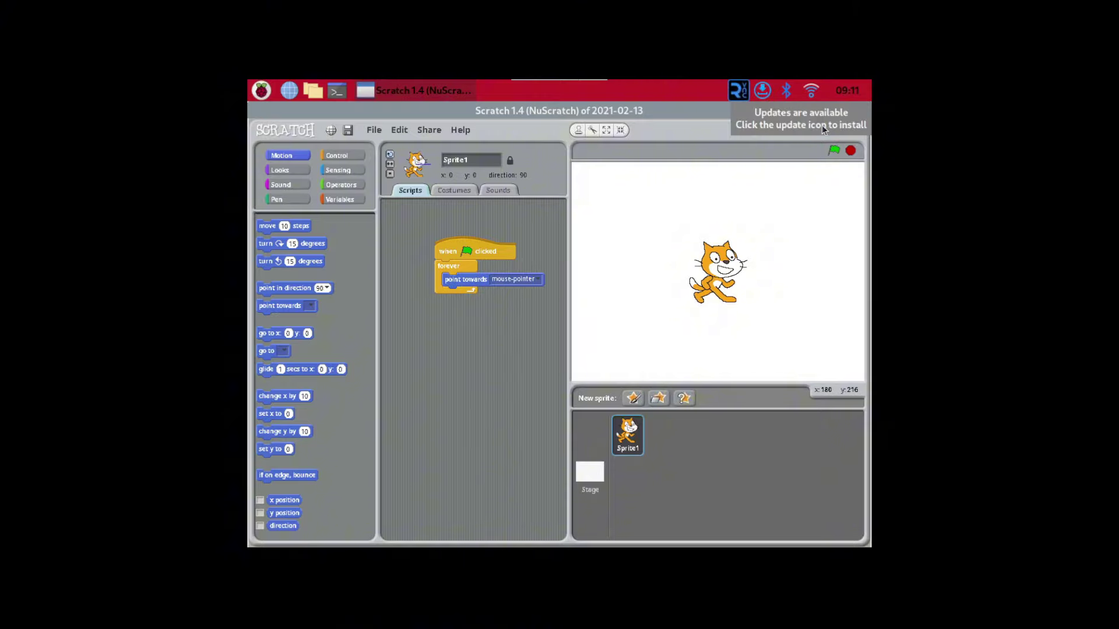
Step: Run the script with the green flag, stop it, and quit Scratch
{"action": "left_click", "coordinate": [833, 152]}
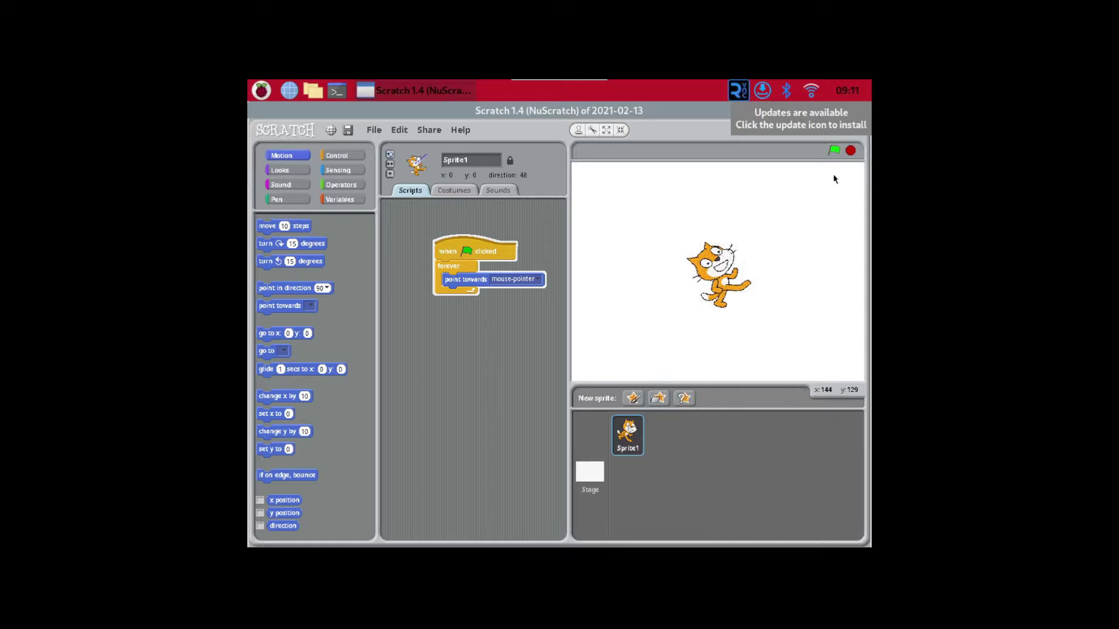
{"action": "left_click", "coordinate": [851, 152]}
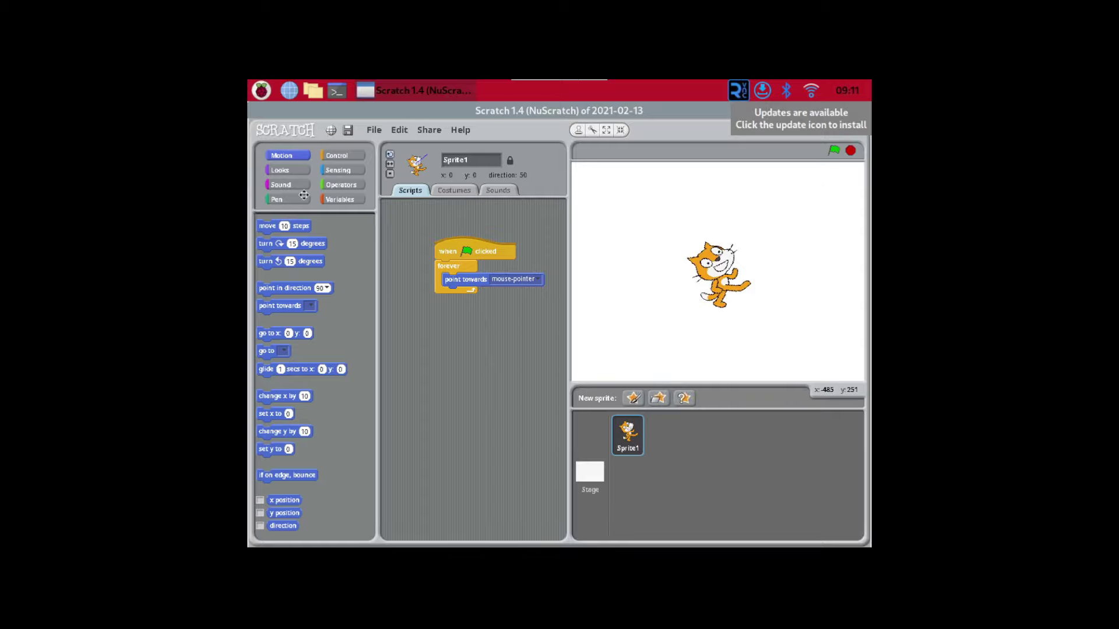
{"action": "left_click", "coordinate": [708, 196]}
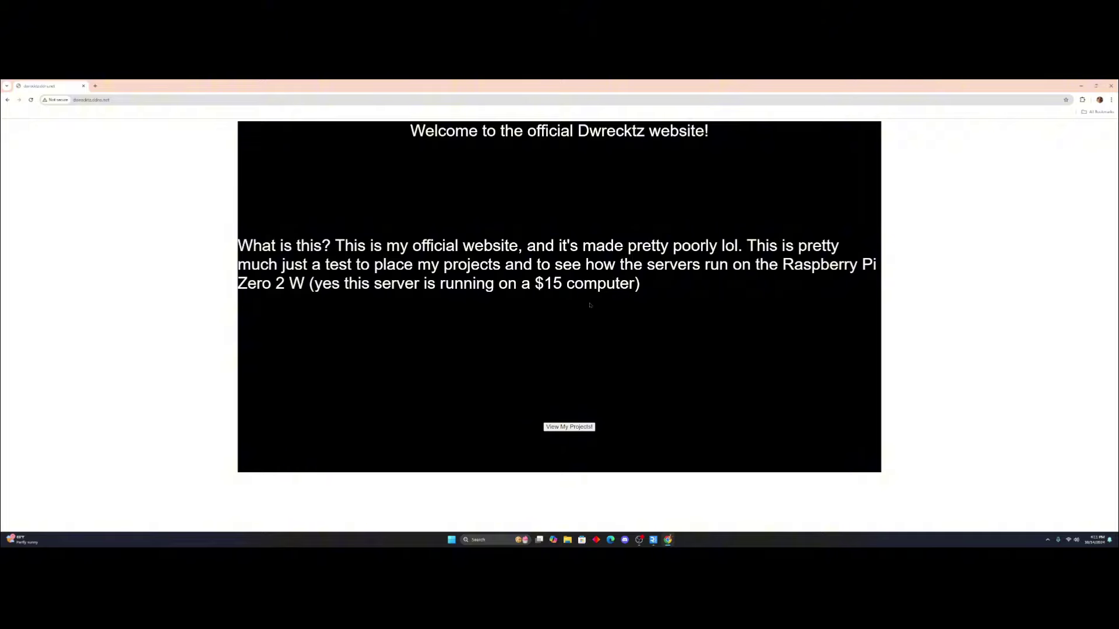
{"action": "left_click", "coordinate": [586, 426]}
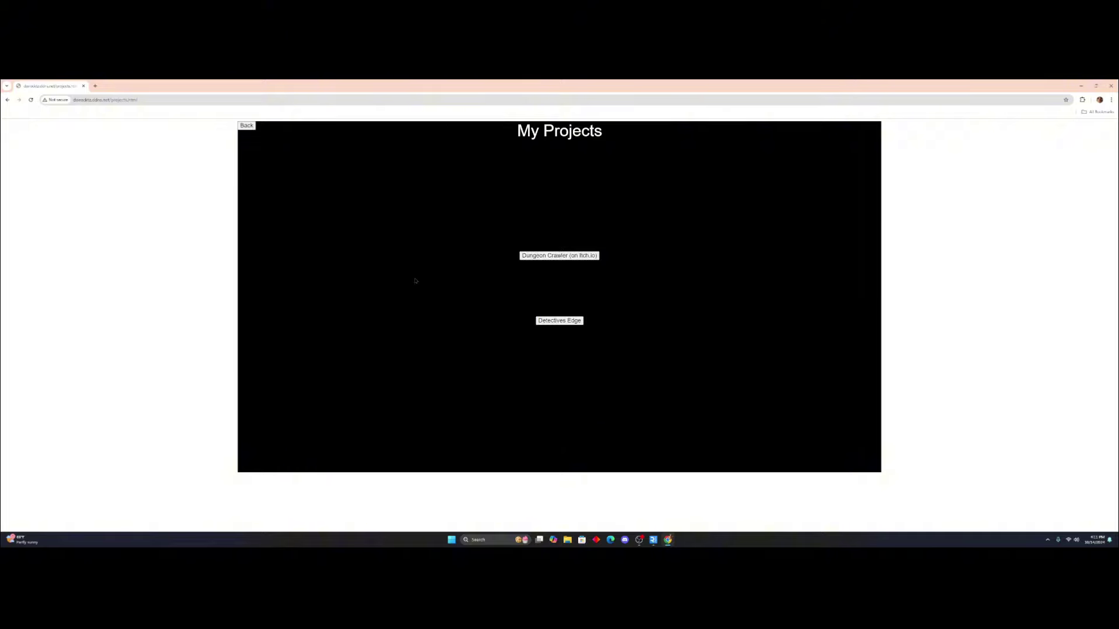
{"action": "left_click", "coordinate": [247, 125]}
{"action": "left_click", "coordinate": [567, 429]}
{"action": "left_click", "coordinate": [563, 323]}
{"action": "key", "text": "alt+Left"}
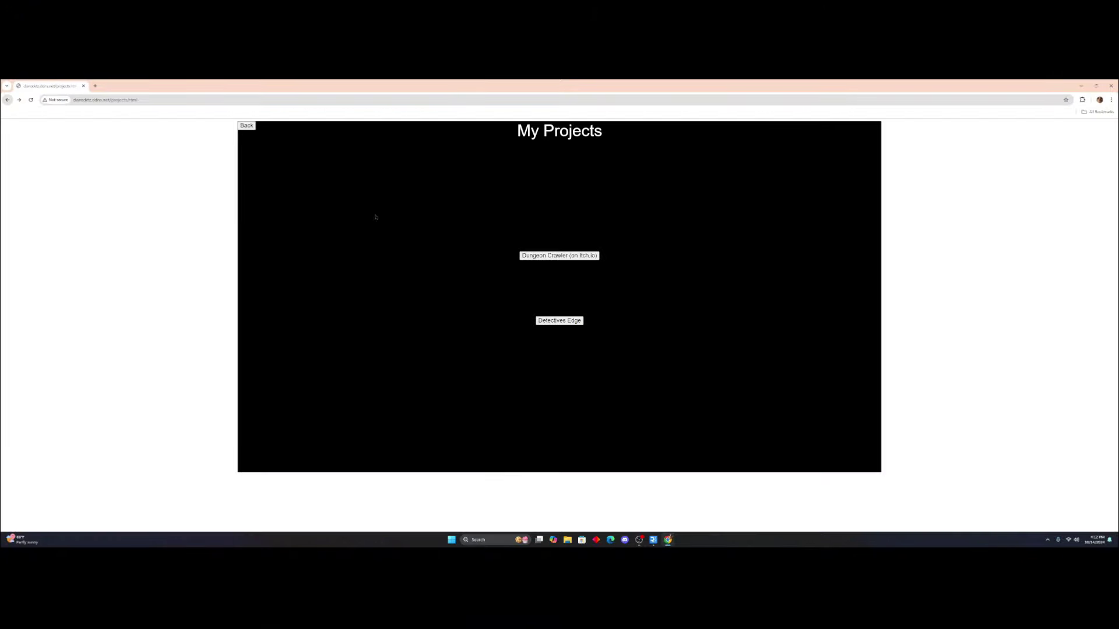
{"action": "left_click", "coordinate": [246, 125]}
{"action": "left_click_drag", "start_coordinate": [444, 248], "coordinate": [649, 285]}
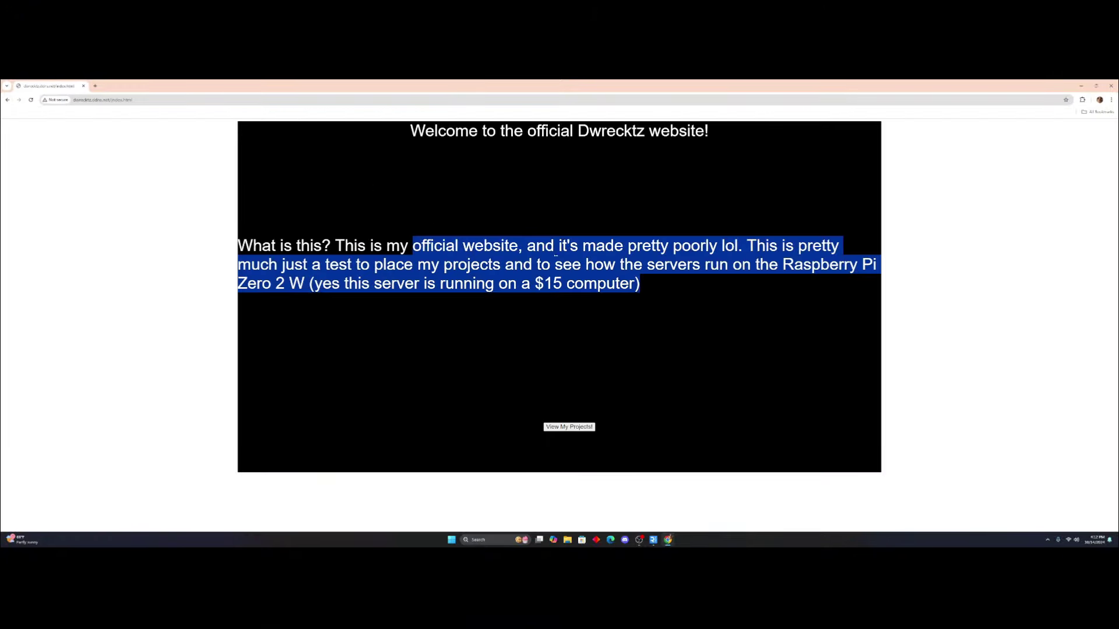
{"action": "left_click", "coordinate": [556, 254]}
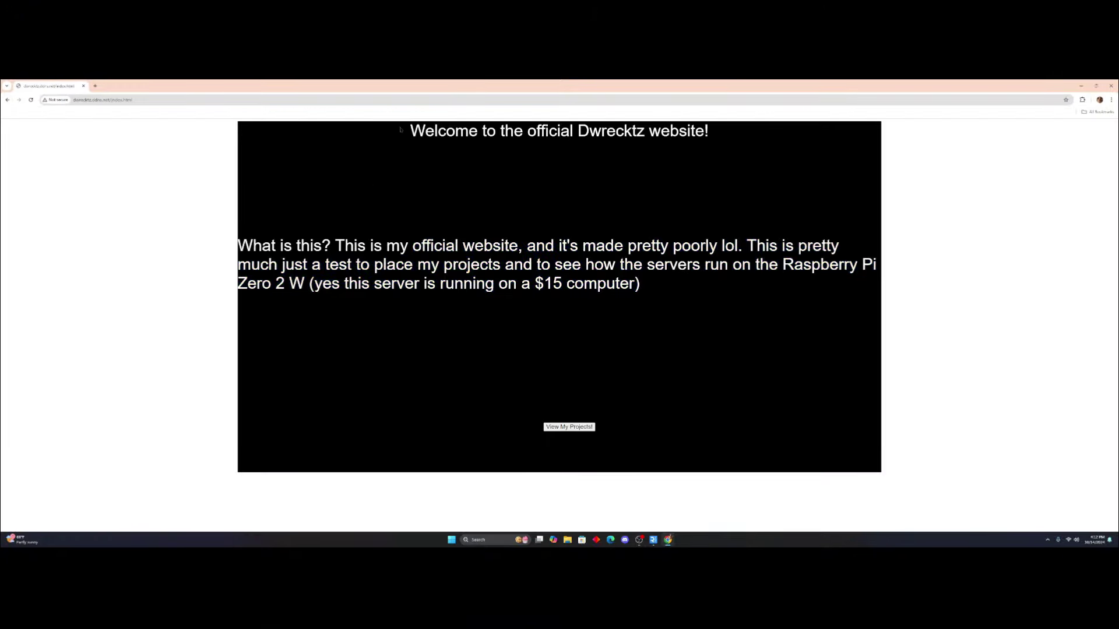
{"action": "double_click", "coordinate": [434, 132]}
{"action": "left_click", "coordinate": [688, 158]}
{"action": "left_click", "coordinate": [573, 427]}
{"action": "left_click", "coordinate": [246, 126]}
{"action": "left_click_drag", "start_coordinate": [410, 132], "coordinate": [711, 133]}
{"action": "left_click", "coordinate": [711, 133]}
{"action": "left_click_drag", "start_coordinate": [410, 131], "coordinate": [578, 131]}
{"action": "left_click", "coordinate": [725, 139]}
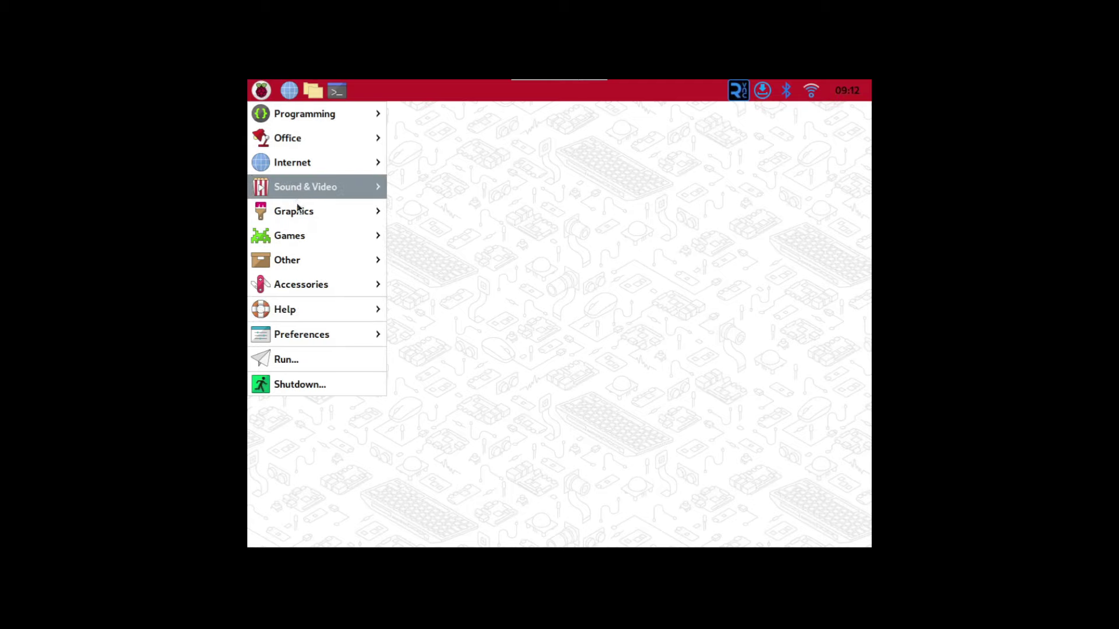
Step: Browse the categories of the Raspberry main menu
{"action": "mouse_move", "coordinate": [299, 209]}
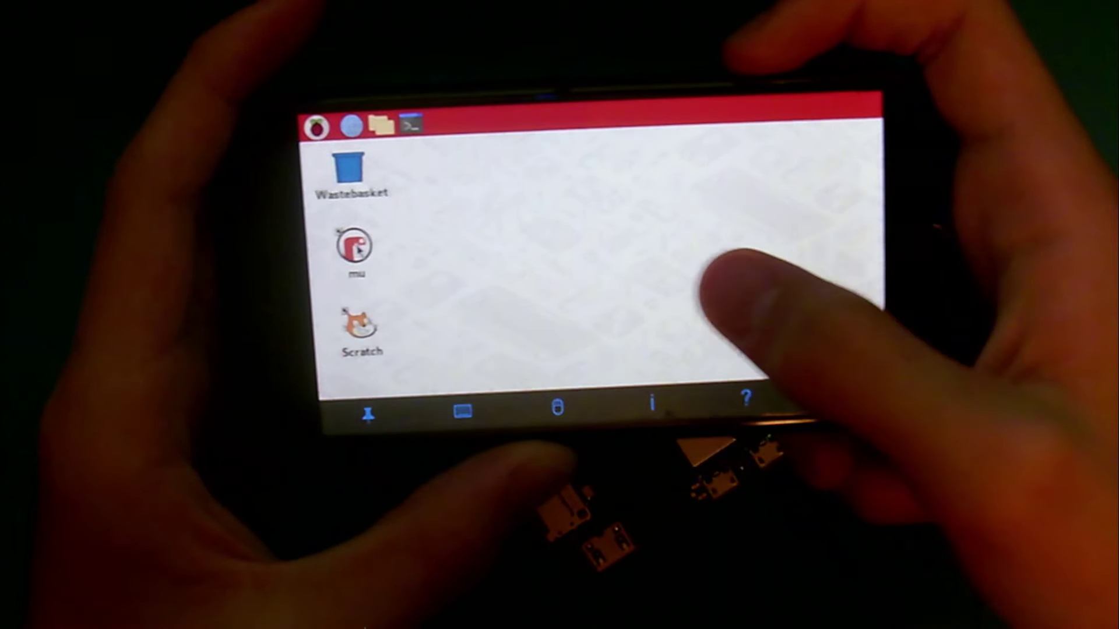
Step: Open the Mu editor from the desktop, type 'hdjd', then close Mu
{"action": "double_click", "coordinate": [357, 247]}
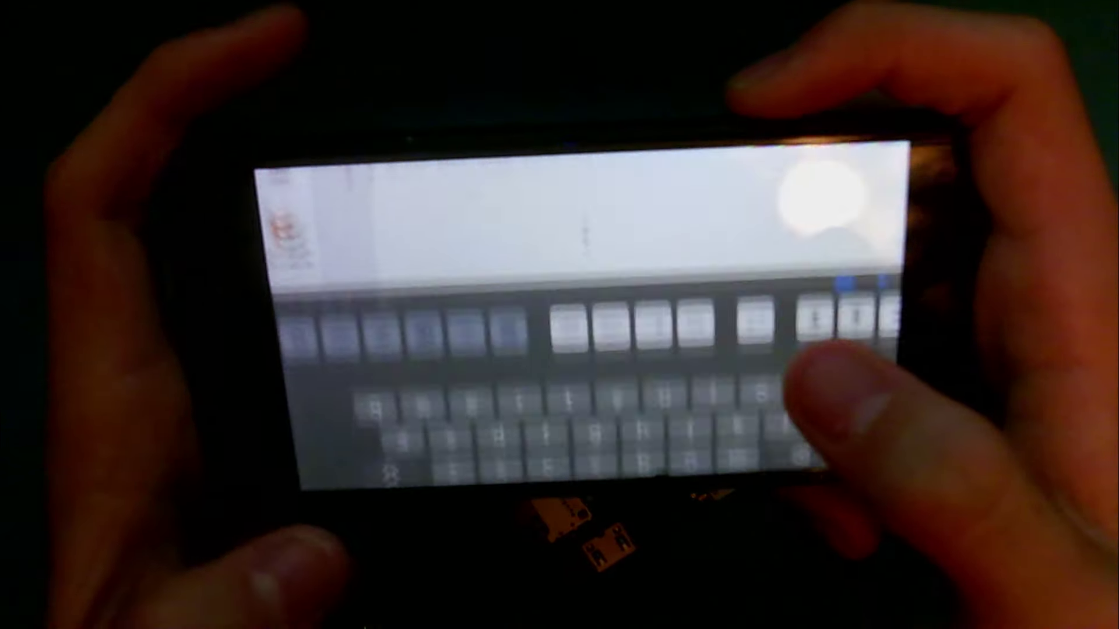
{"action": "type", "text": "hdjd"}
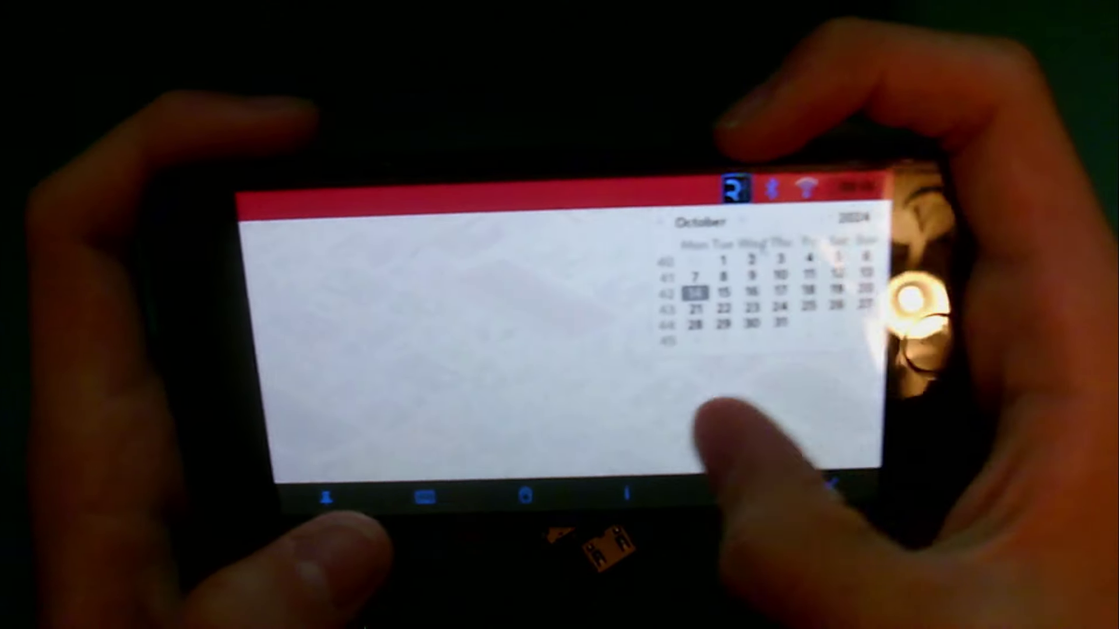
{"action": "left_click", "coordinate": [593, 221]}
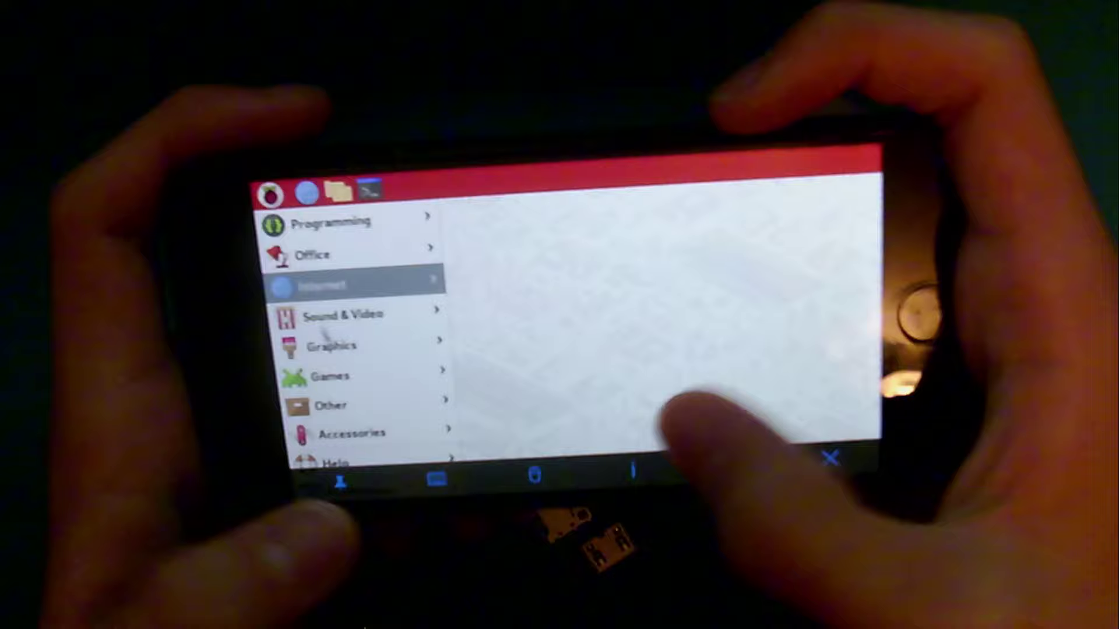
Step: Scroll the Raspberry main menu down to its Shutdown entry
{"action": "scroll", "coordinate": [322, 331], "scroll_direction": "down", "scroll_amount": 3}
{"action": "scroll", "coordinate": [373, 361], "scroll_direction": "up", "scroll_amount": 5}
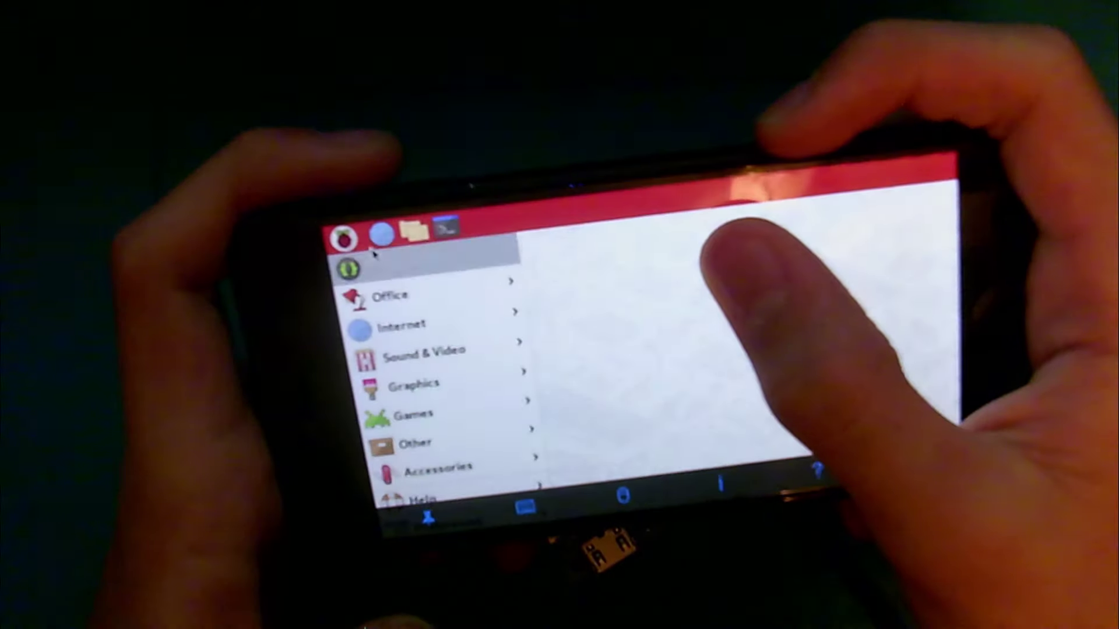
{"action": "scroll", "coordinate": [372, 373], "scroll_direction": "down", "scroll_amount": 5}
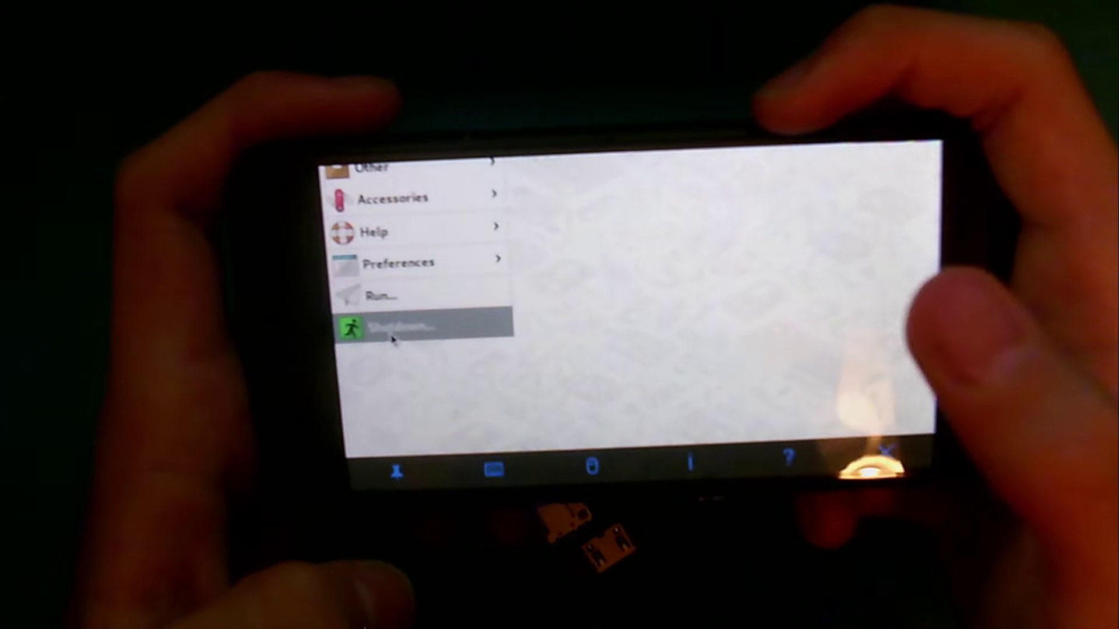